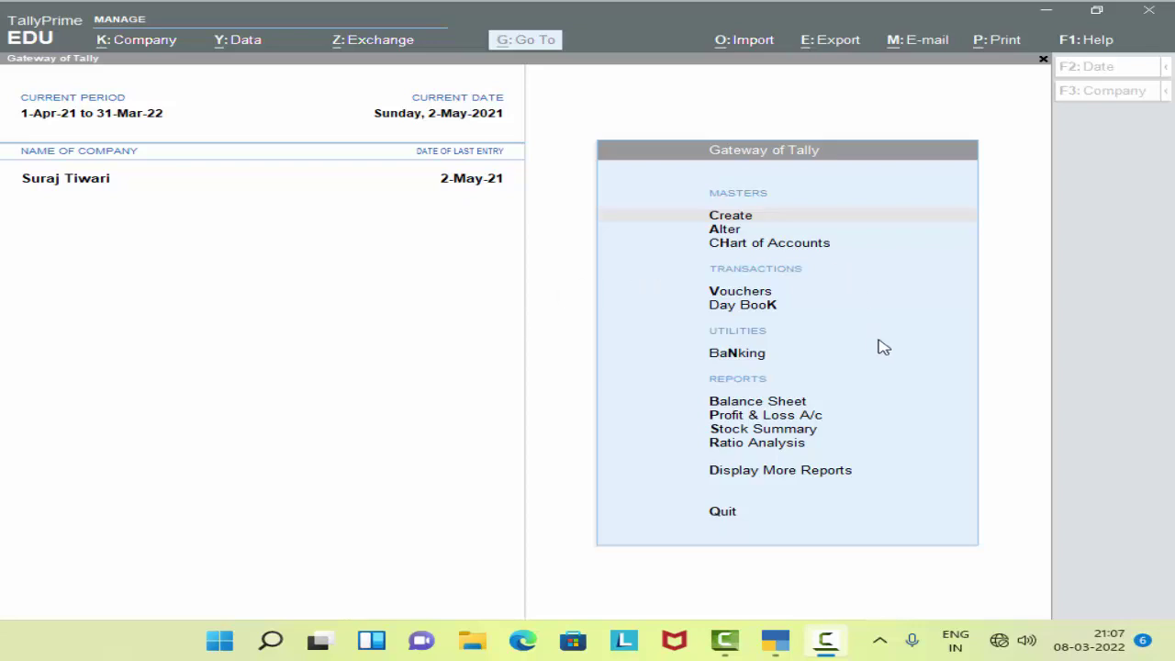
Start Receipt voucher No. 2 with Cash as the account and begin creating the payer's ledger.
key("v")
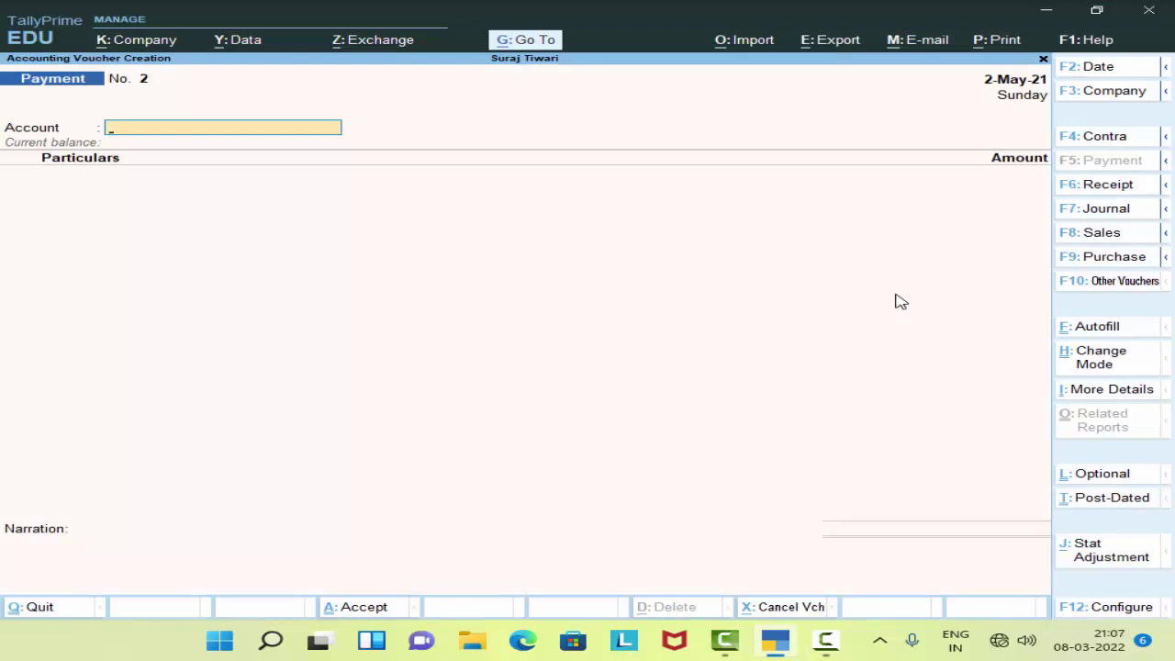
left_click(1119, 186)
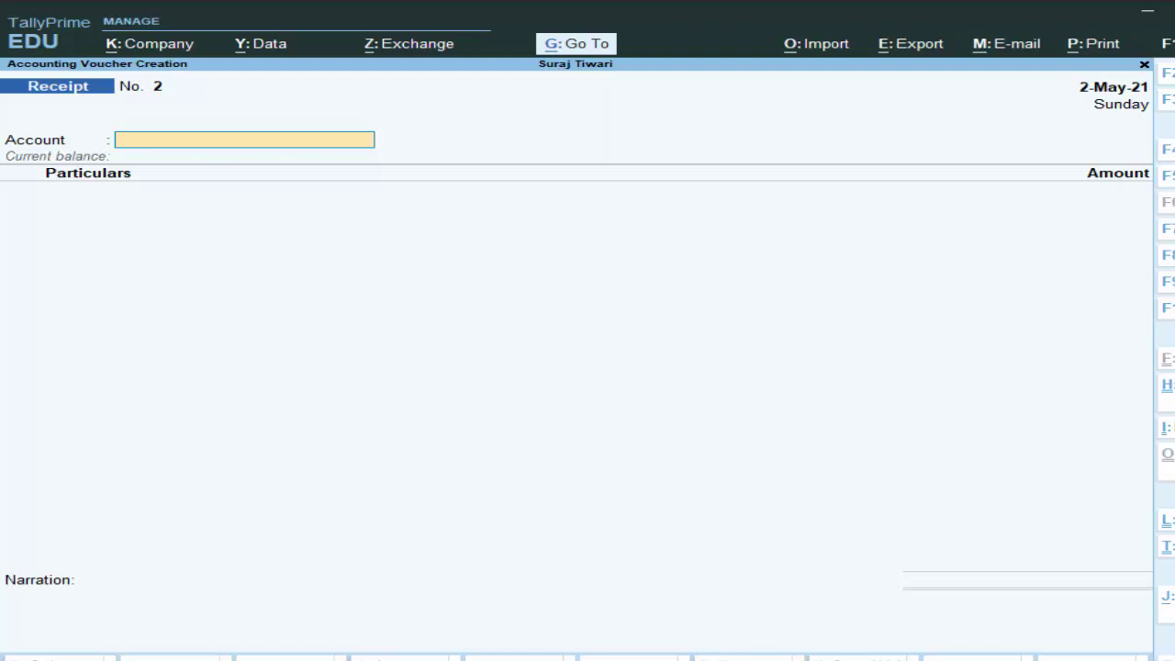
type("C")
key("Return")
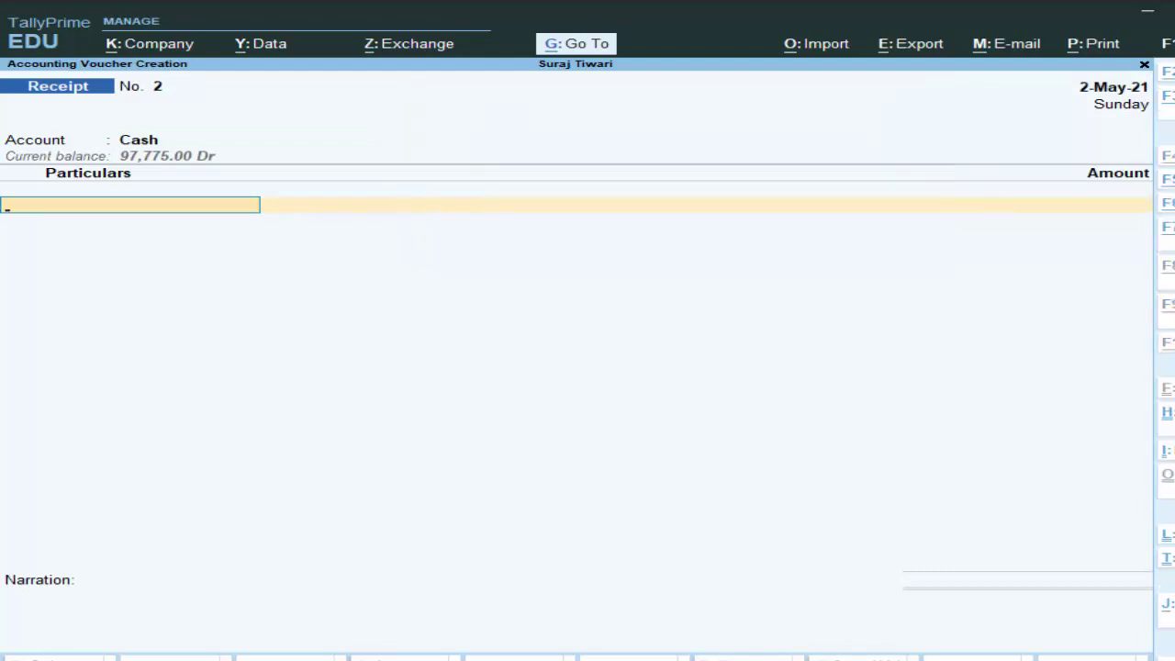
key("alt+c")
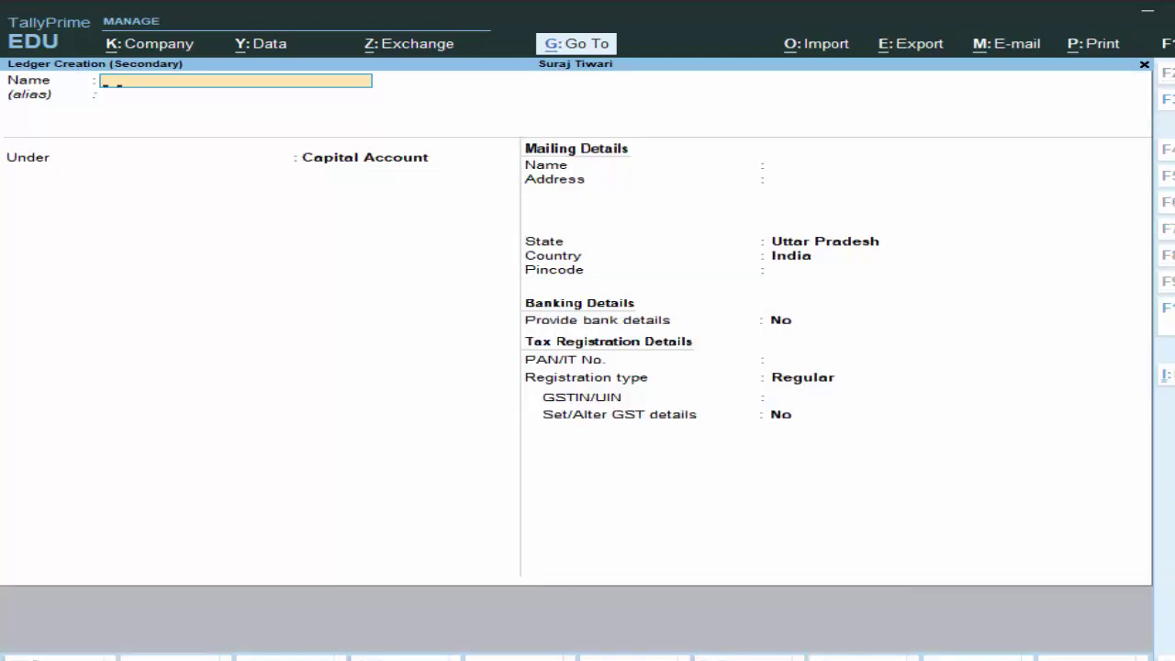
Name the ledger for the paying debtor under Sundry Debtors, with bill-by-bill on and state Uttar Pradesh.
type("Manis")
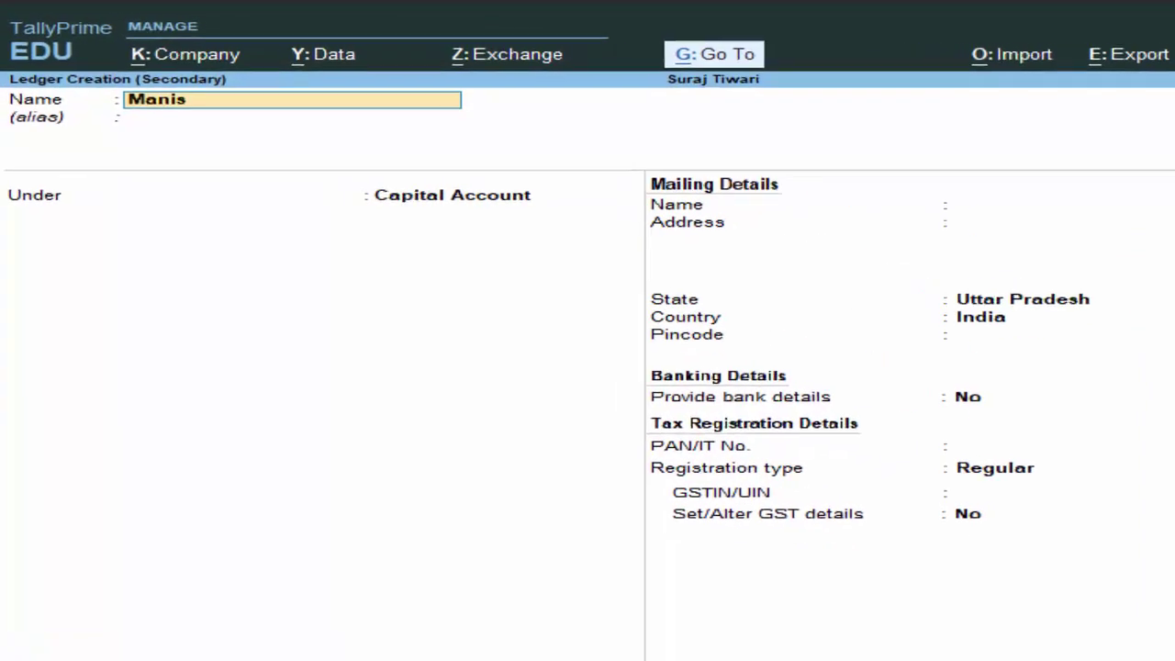
type("h")
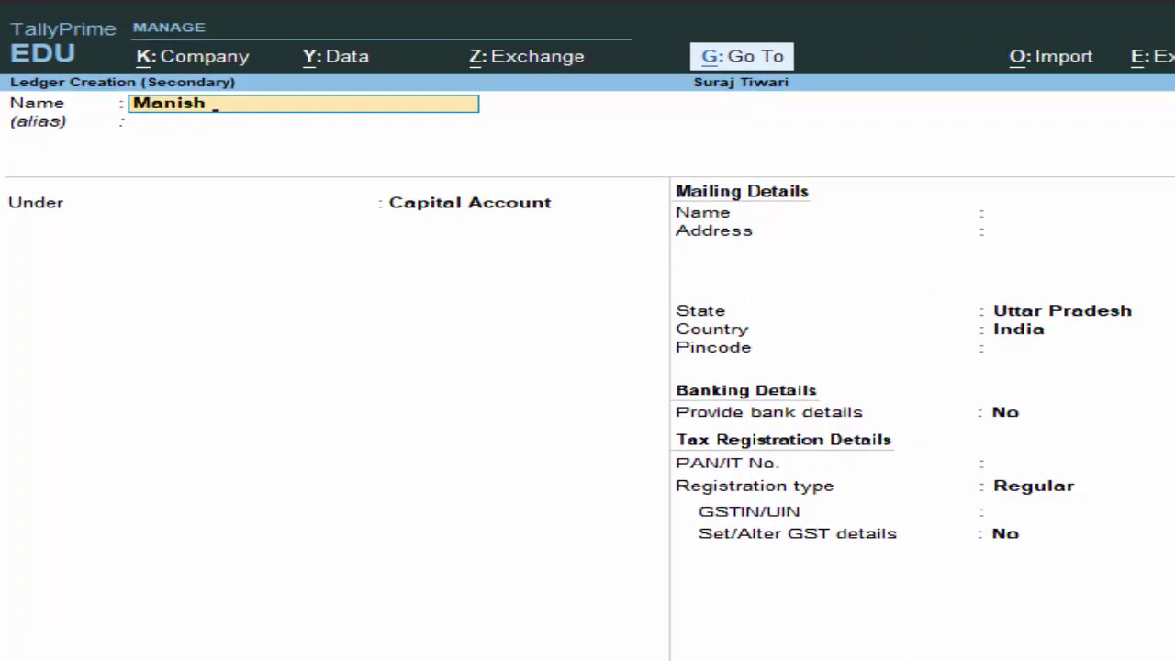
type("D")
key("Return")
key("Return")
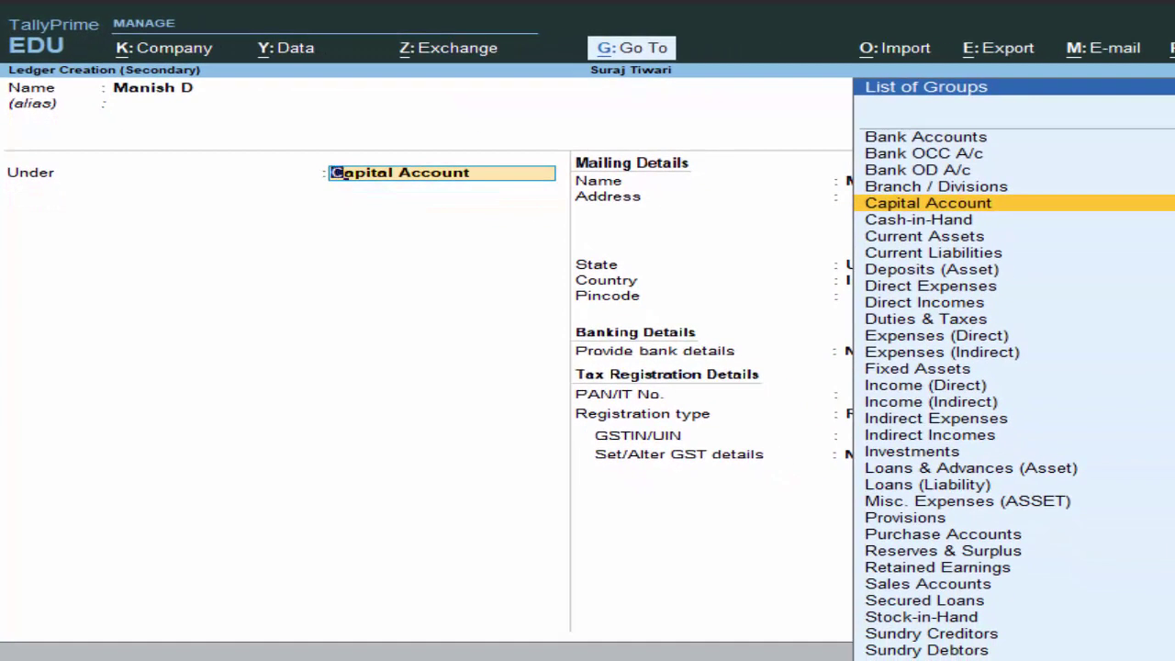
type("S")
key("Down")
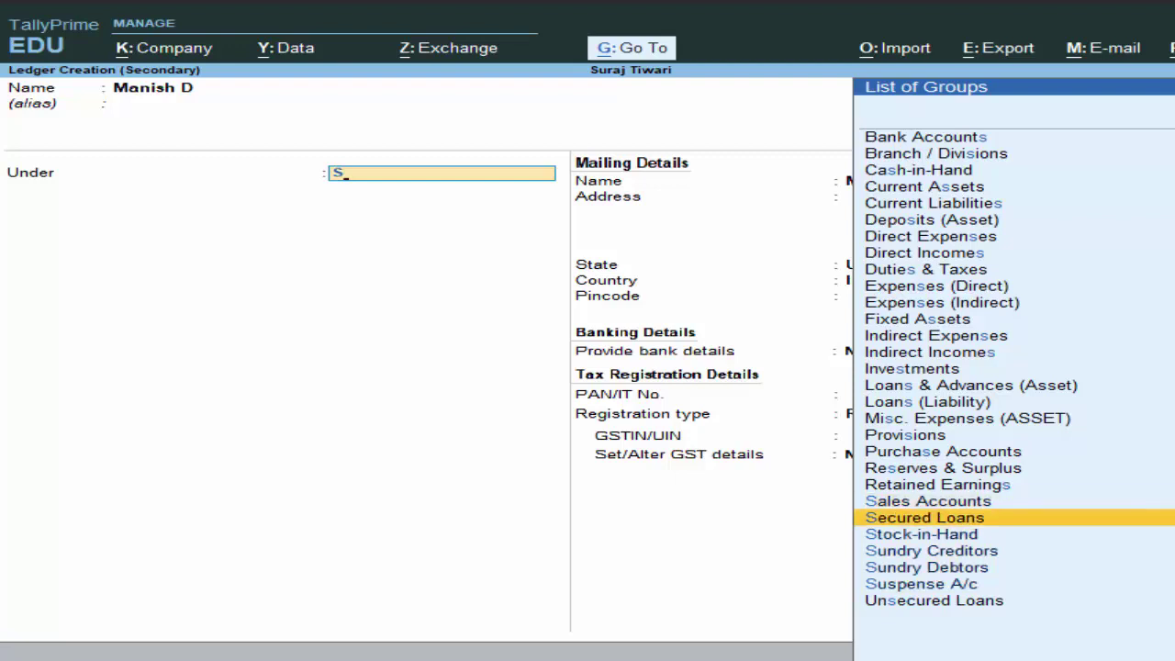
key("Down")
key("Down")
key("Down")
key("Return")
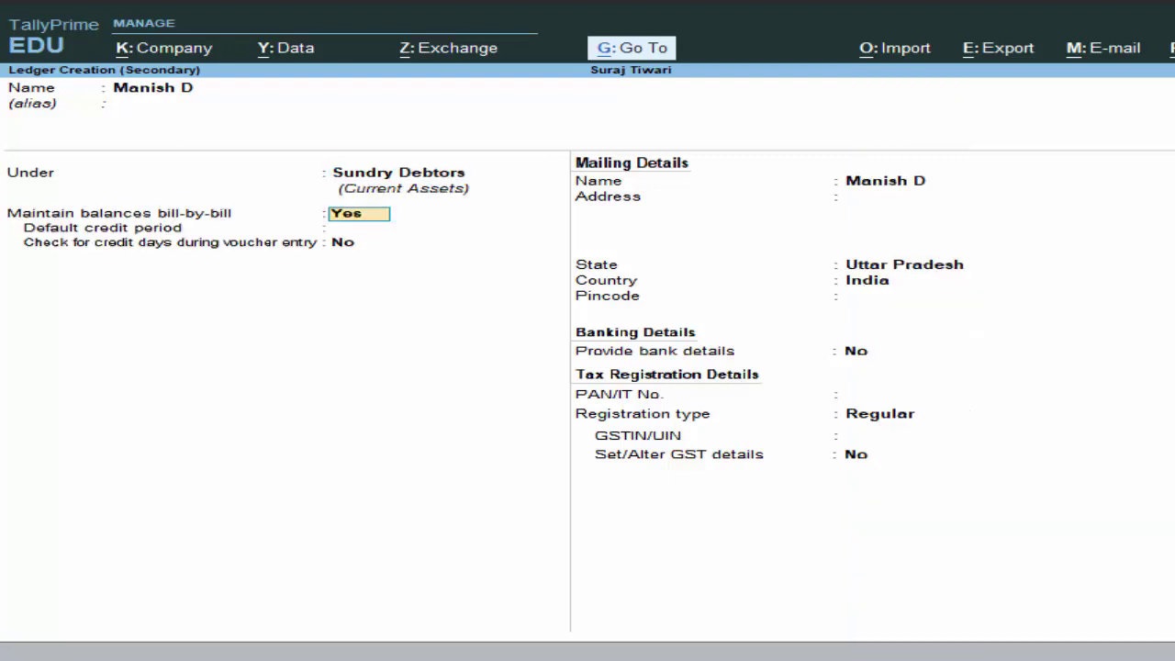
key("Return")
key("Return")
key("Return")
key("Return")
key("Return")
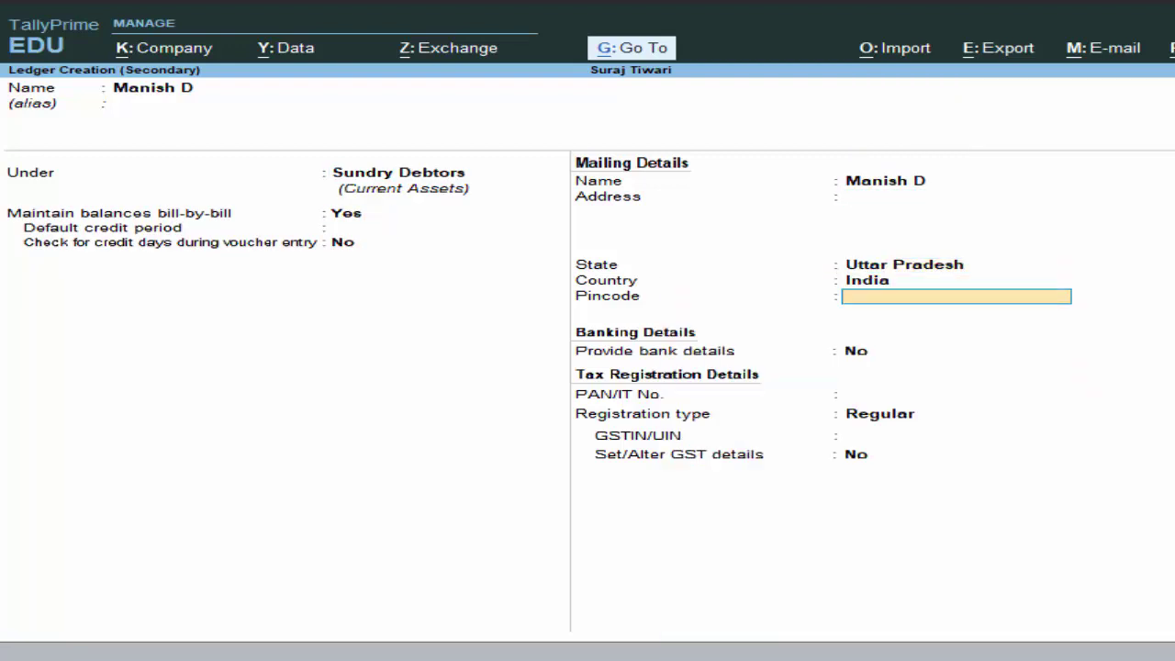
key("Return")
key("Return")
key("Return")
key("Return")
key("Return")
key("Return")
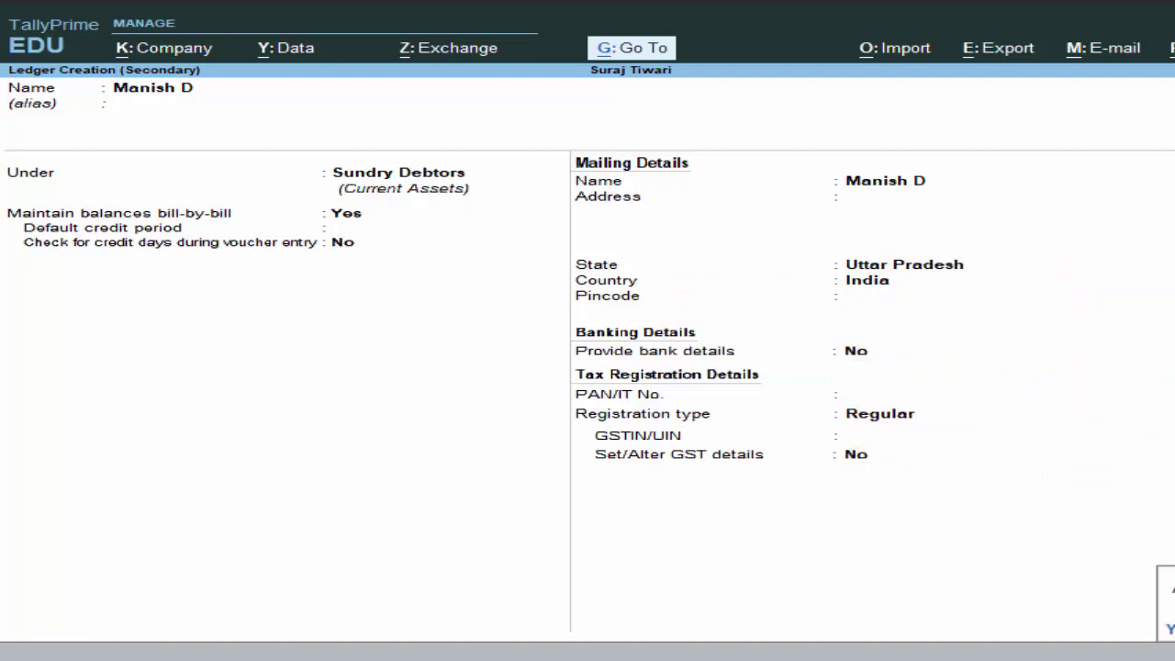
key("Return")
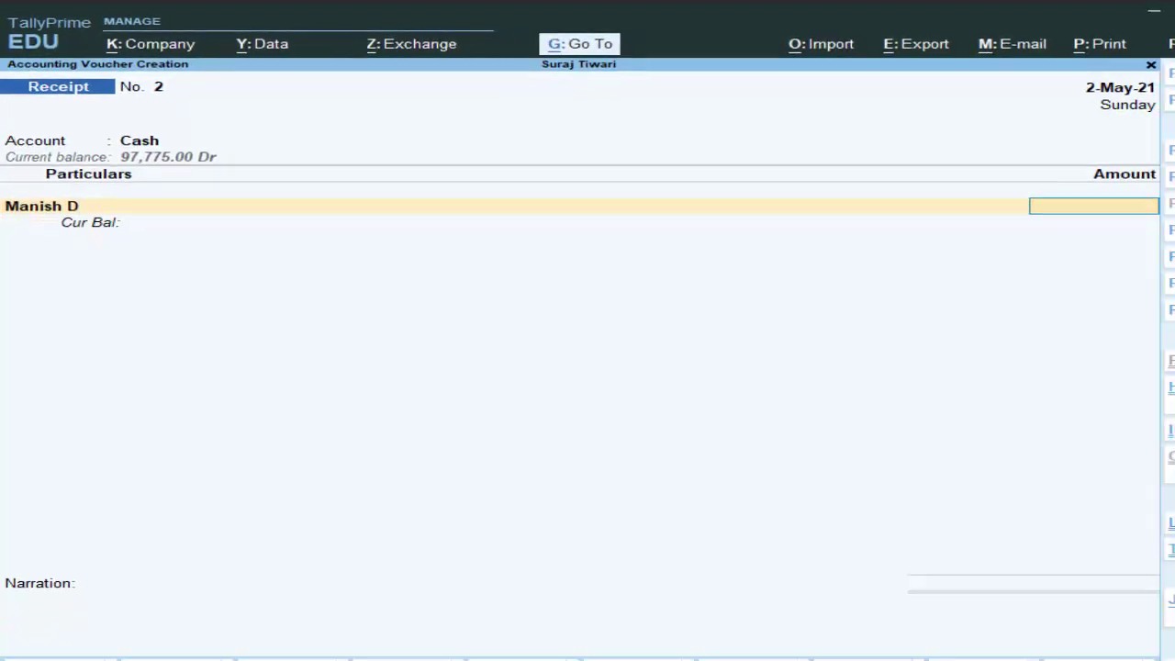
Credit the new debtor 50,000.00 On Account in Receipt No. 2, totalling 50,000.00.
type("5")
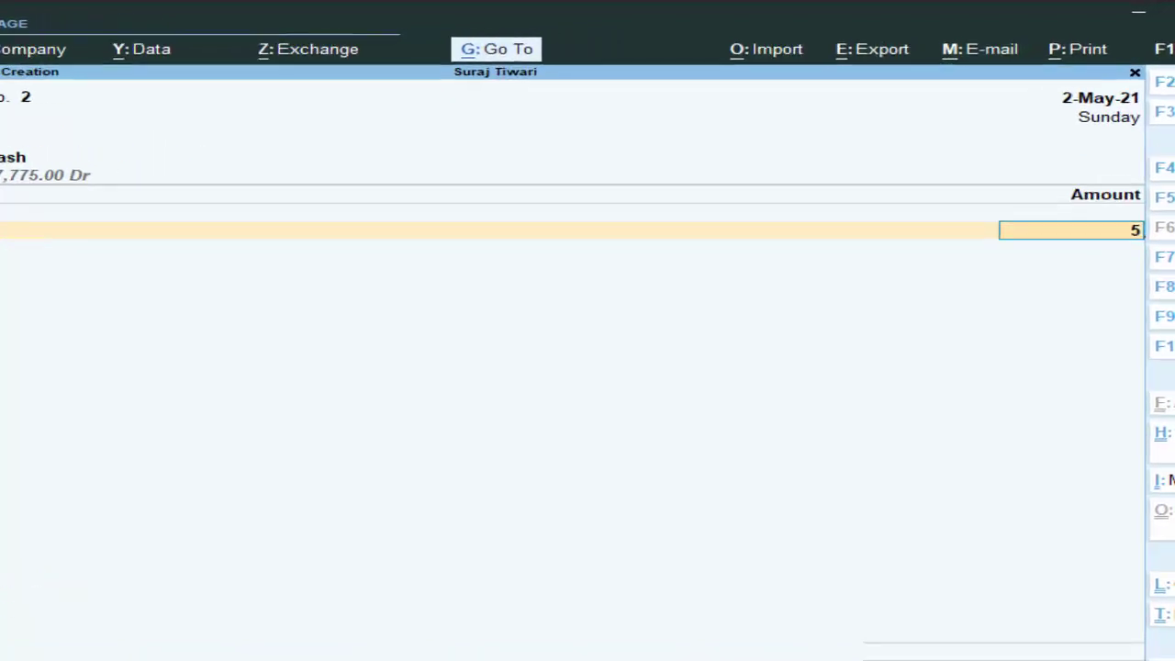
type("0,")
type("00")
type("0000")
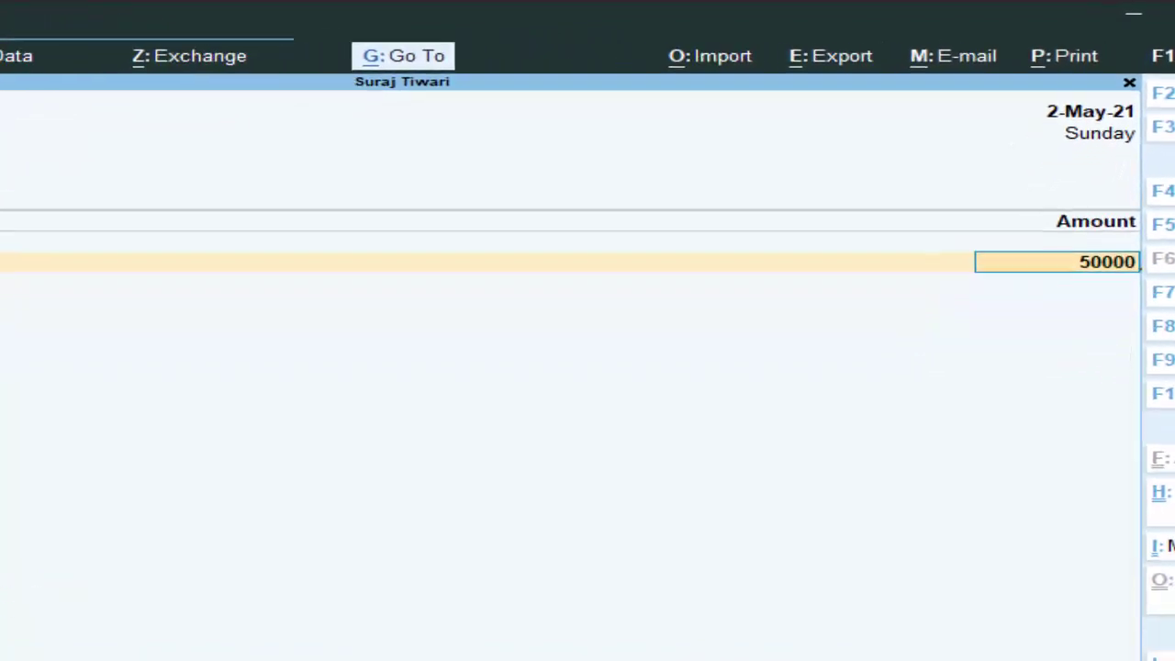
key("Return")
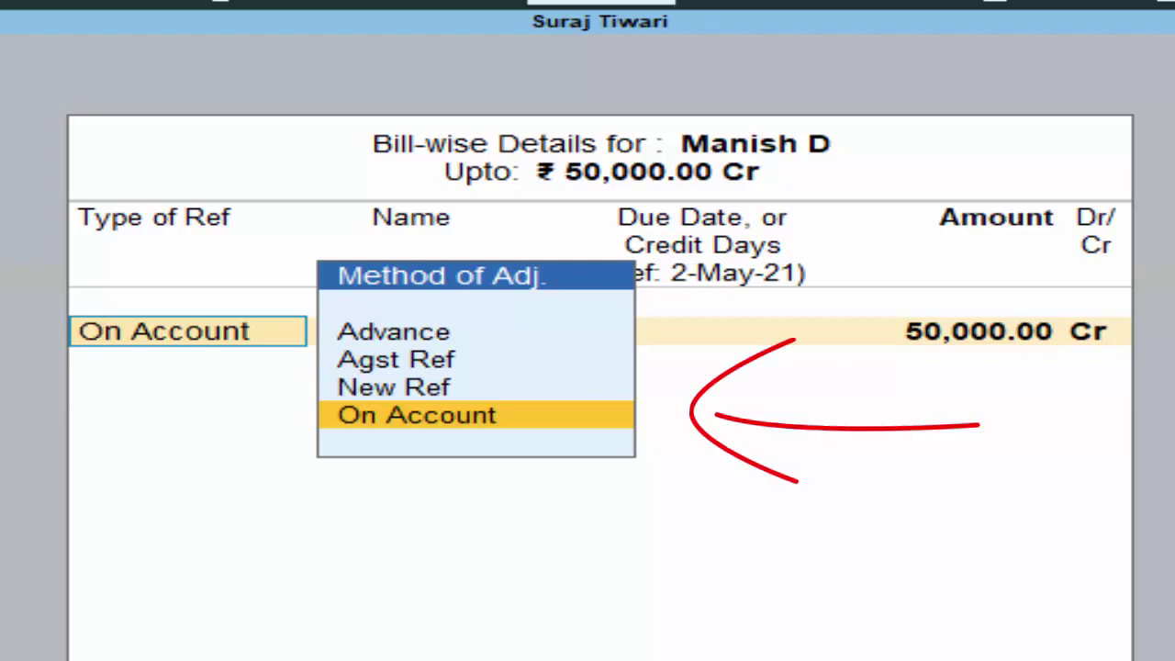
key("Return")
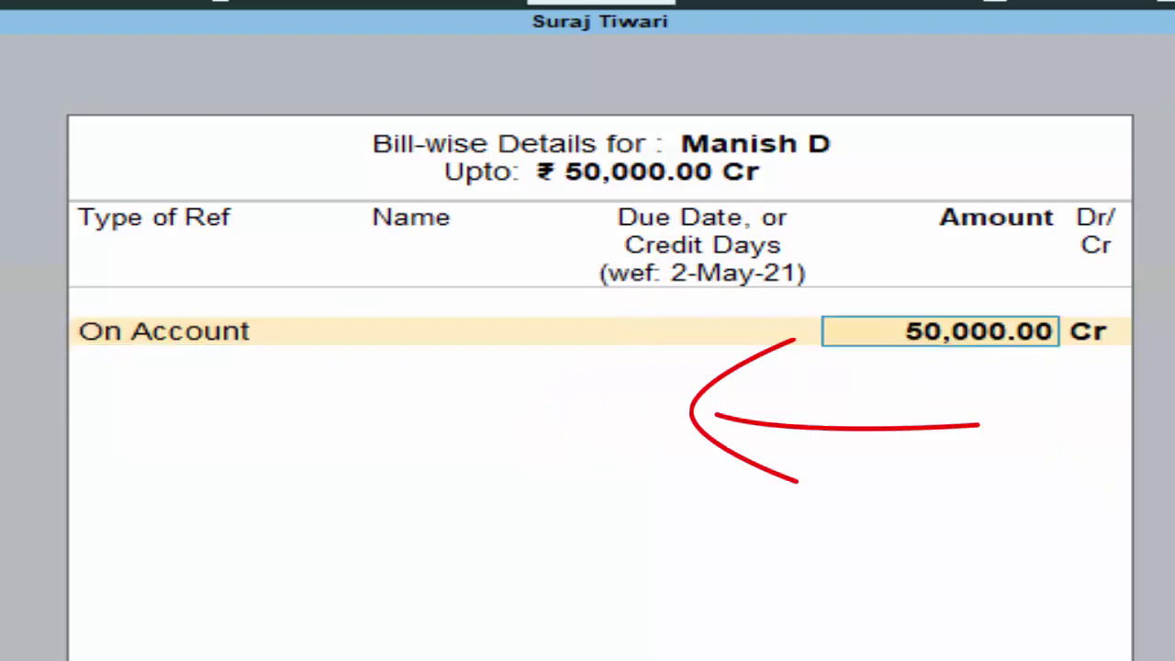
key("Return")
key("Return")
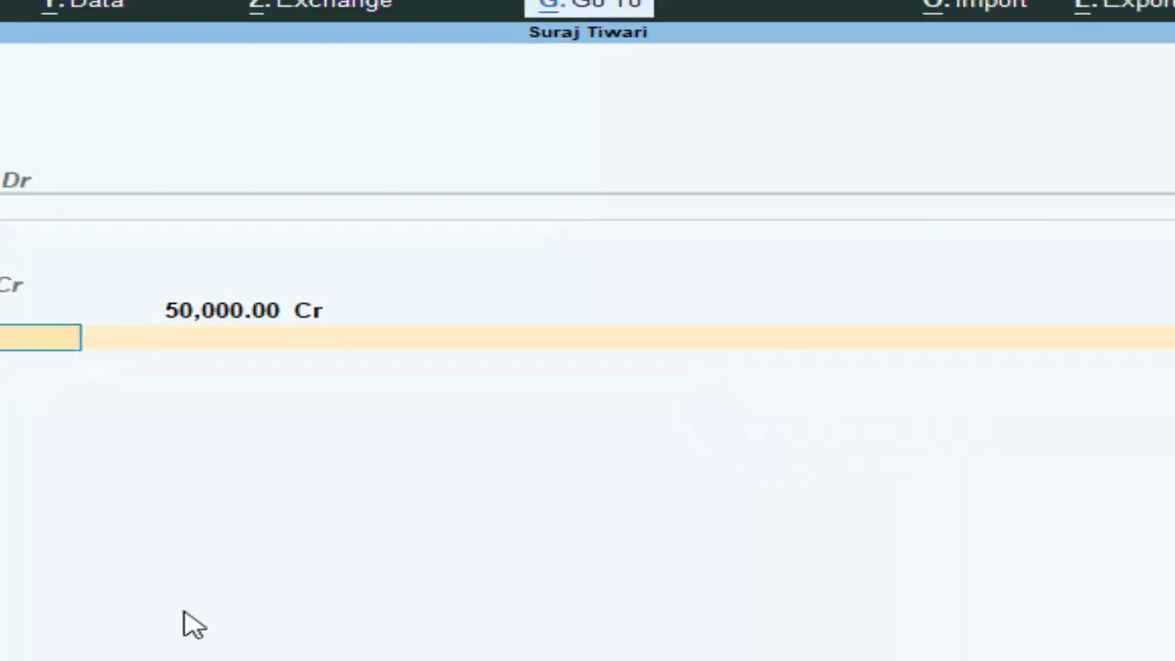
key("Return")
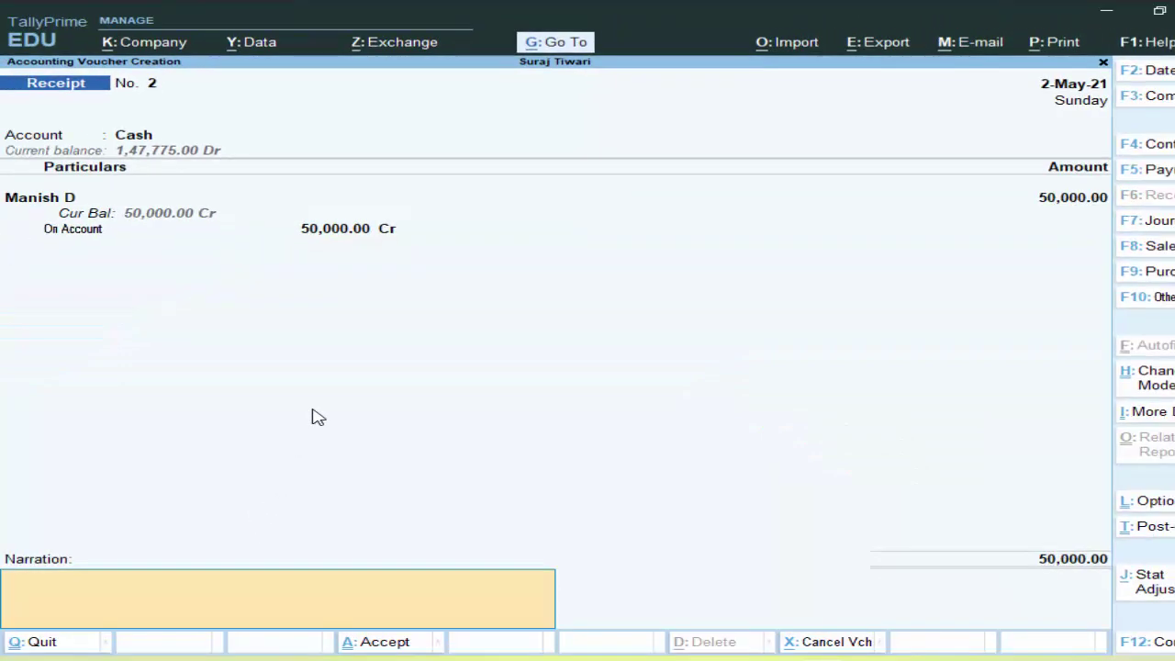
key("Return")
key("Return")
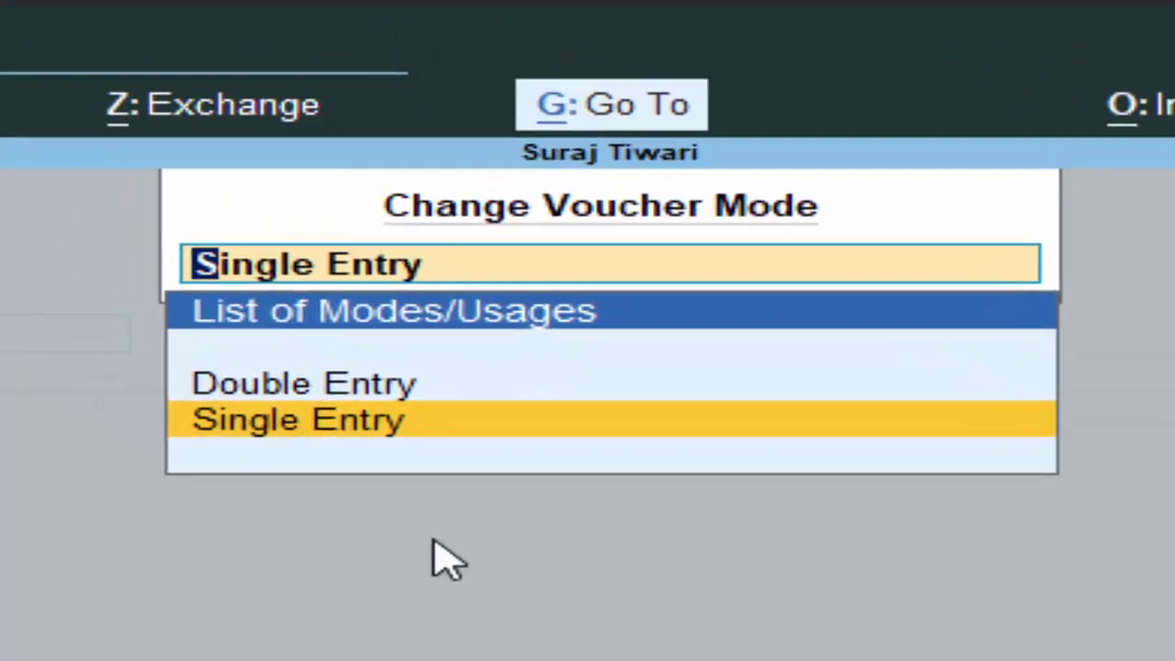
Save the receipt and switch to Double Entry mode for Receipt No. 3.
left_click(333, 386)
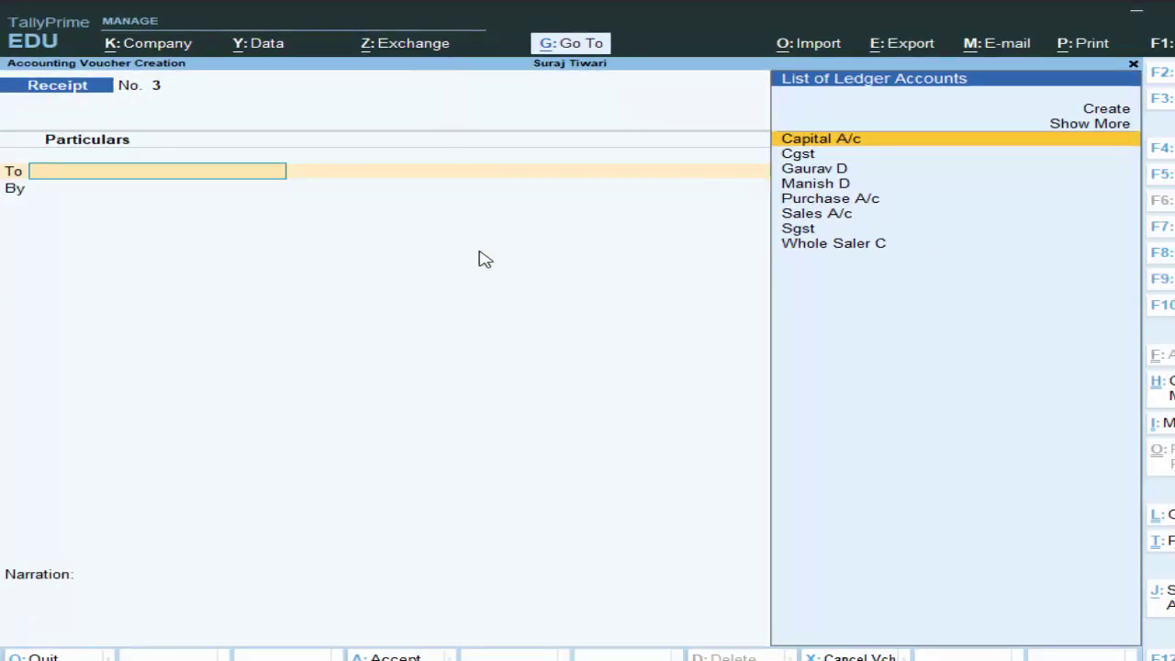
Set 'Use Cr/Dr instead of To/By during voucher entry' to Yes in F12 configuration.
key("F12")
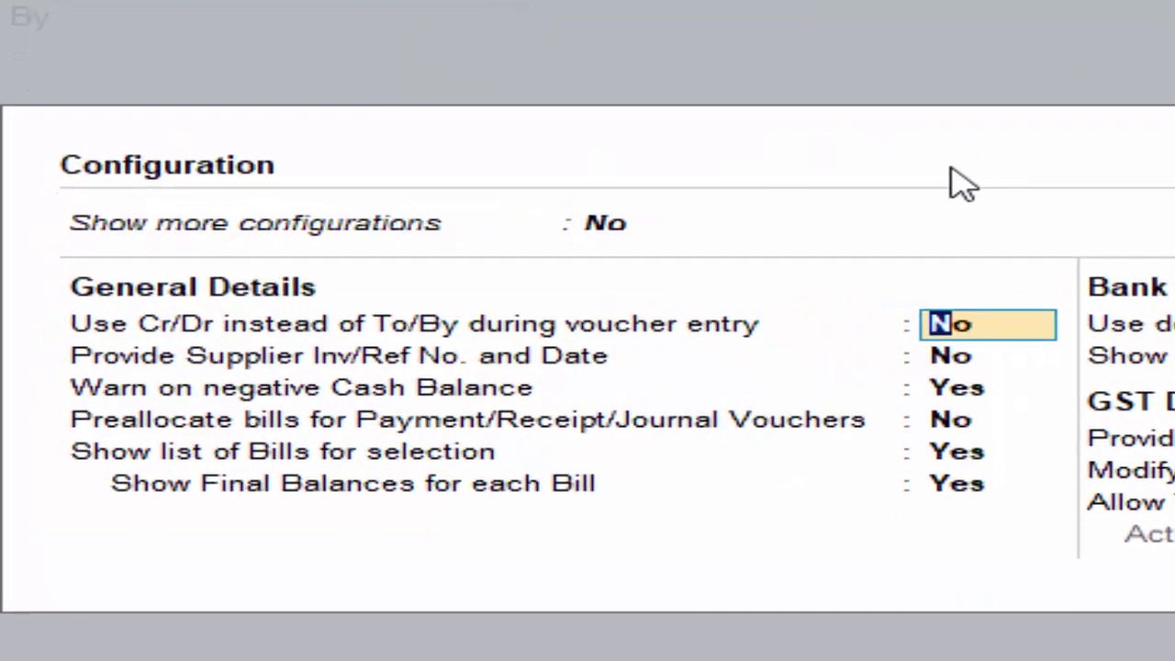
left_click(1028, 331)
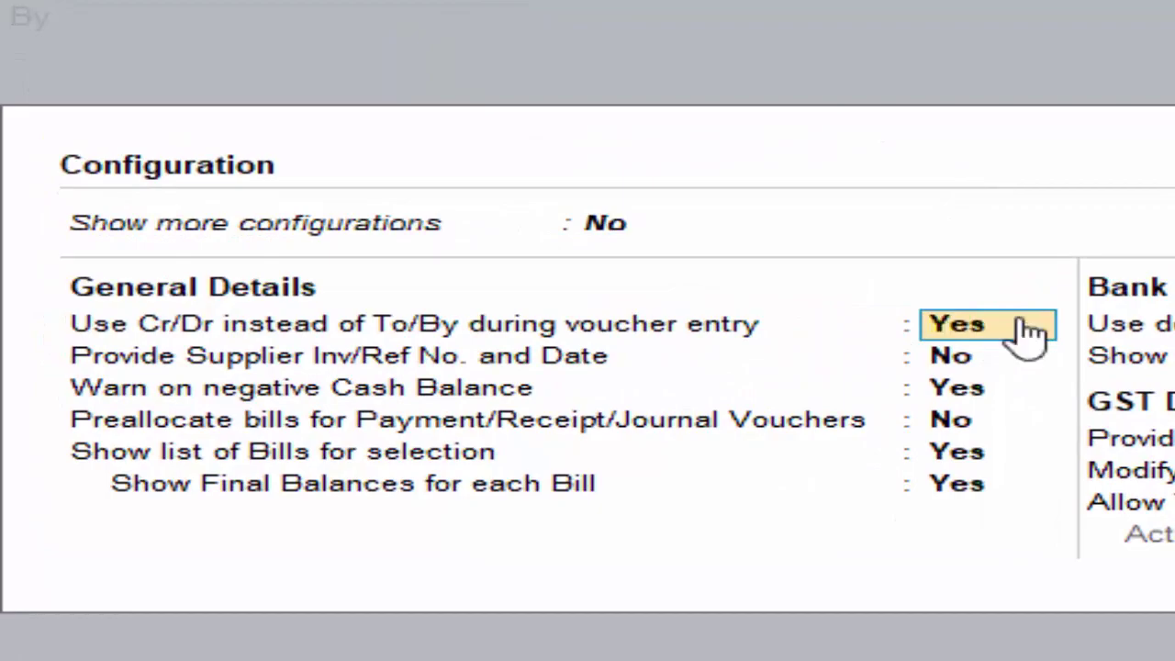
key("ctrl+a")
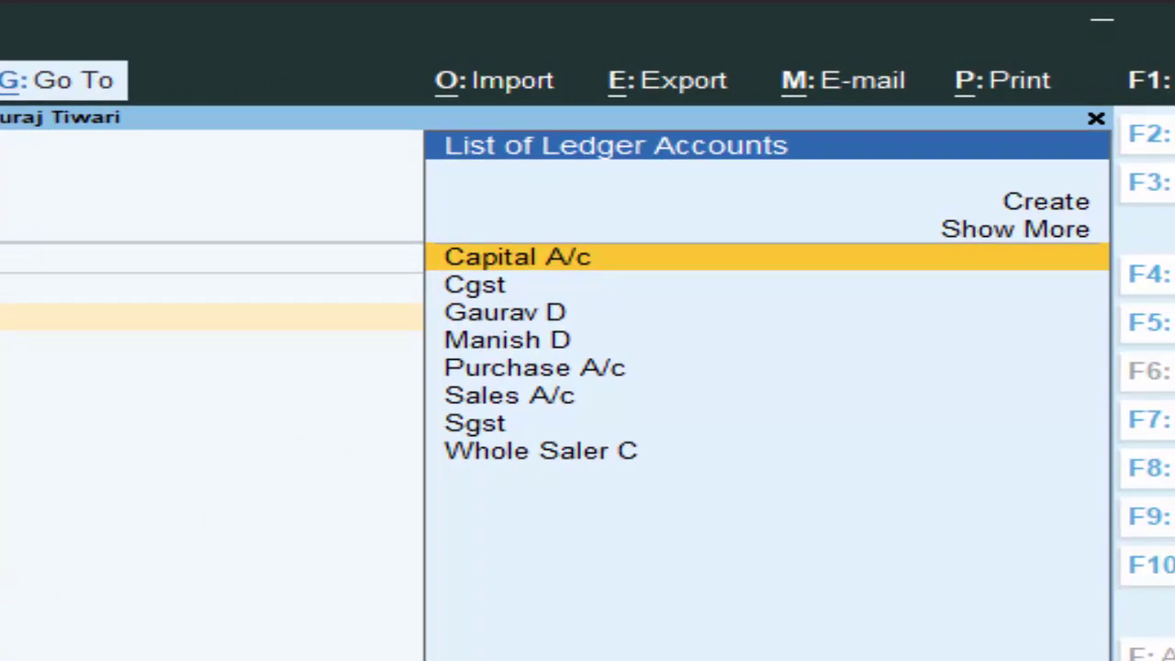
In Receipt No. 3, credit the debtor 50,000 On Account and debit Cash 50,000.
key("Down")
key("Down")
key("Down")
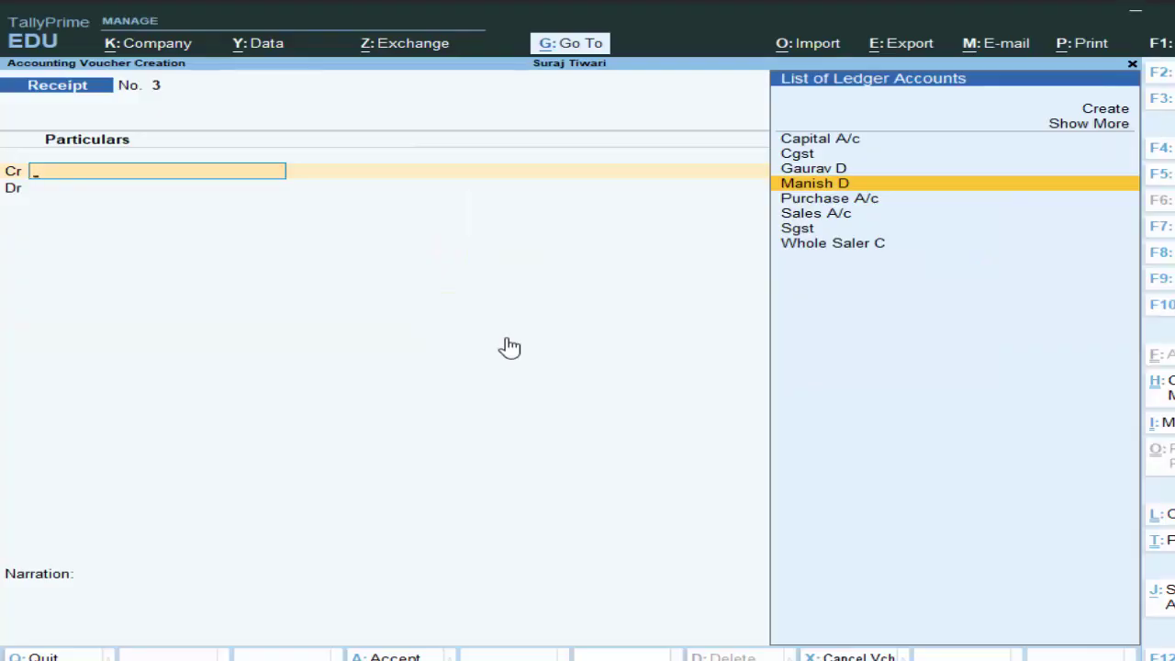
key("Return")
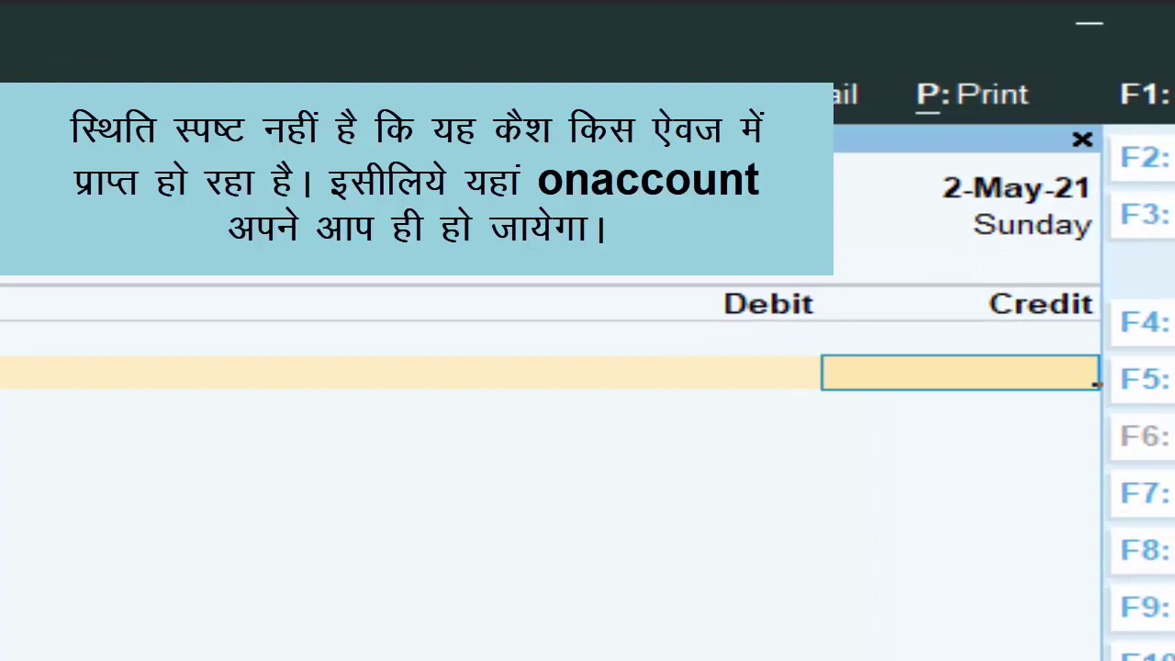
type("50,00")
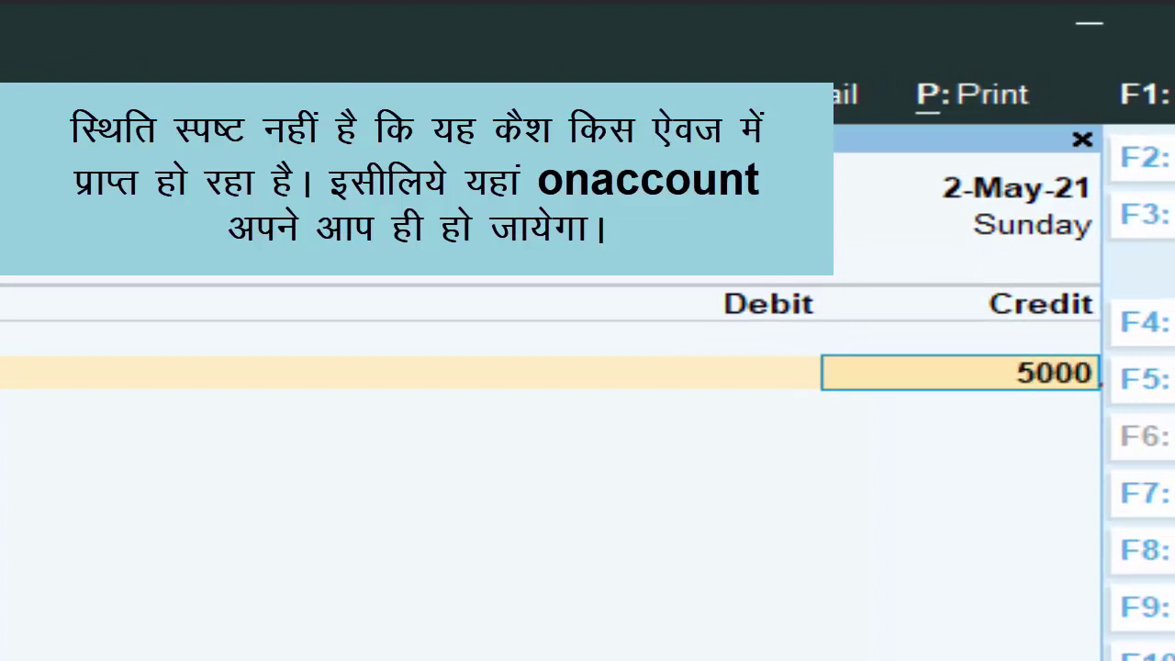
type("0")
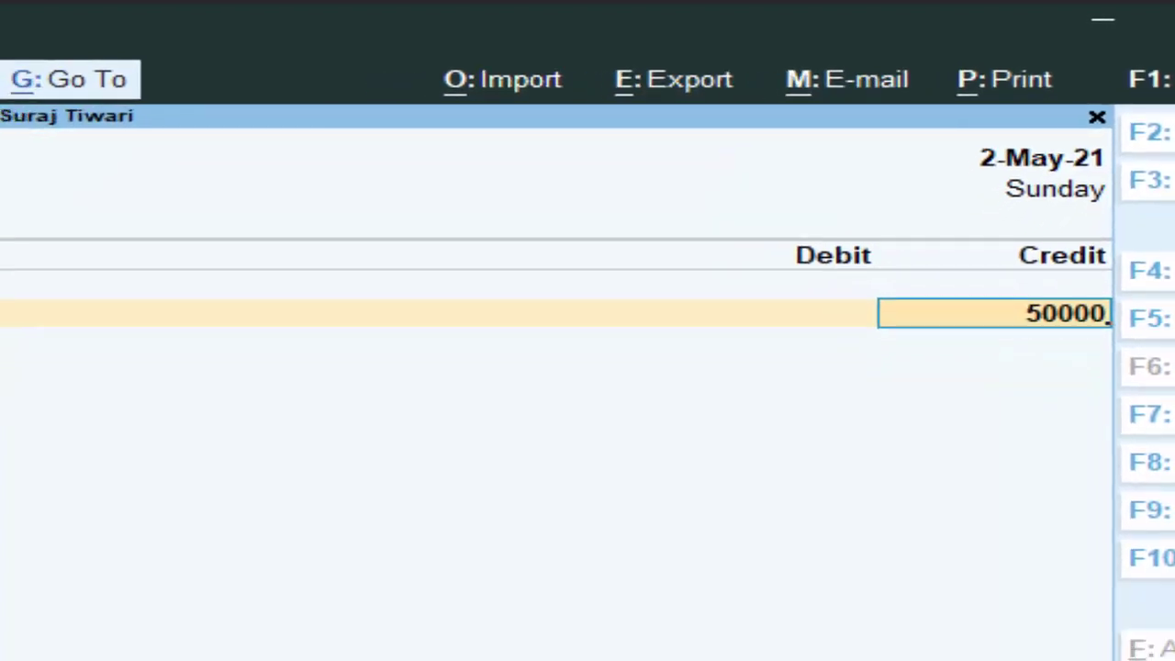
key("Return")
key("Return")
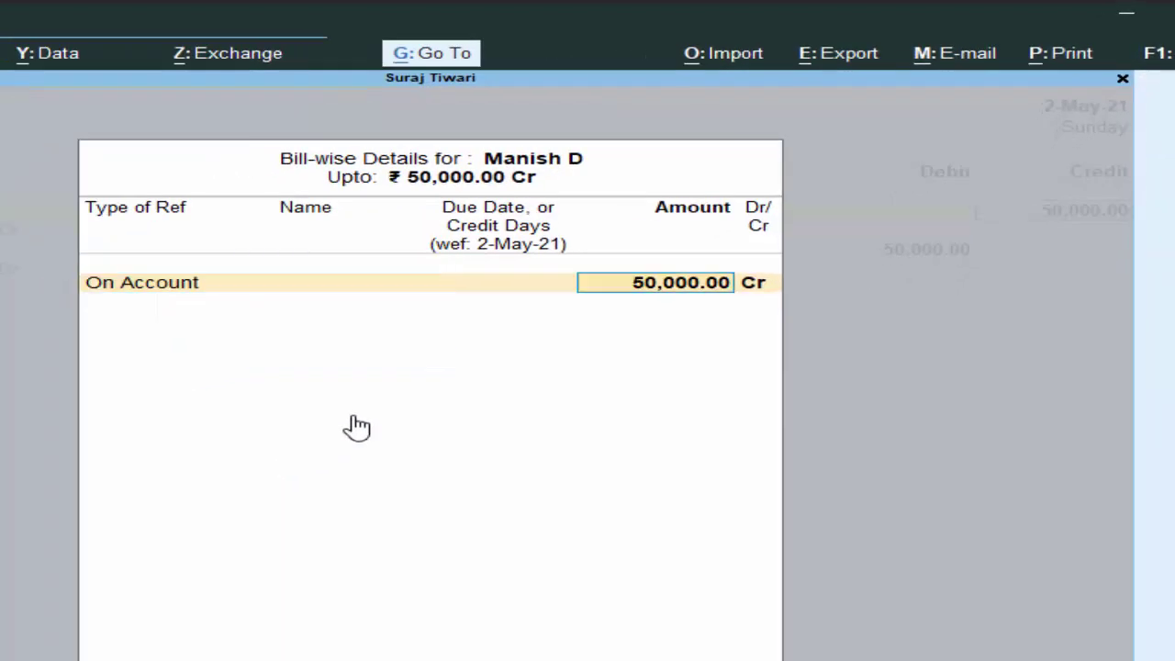
key("Return")
key("Return")
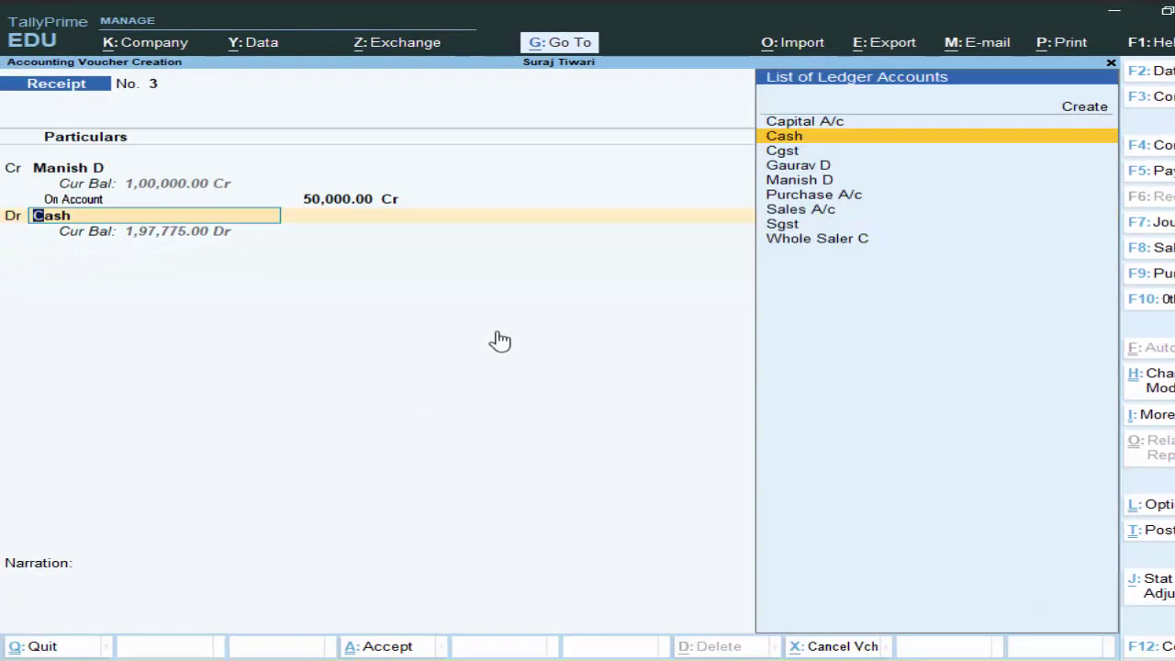
key("Return")
key("Return")
key("Return")
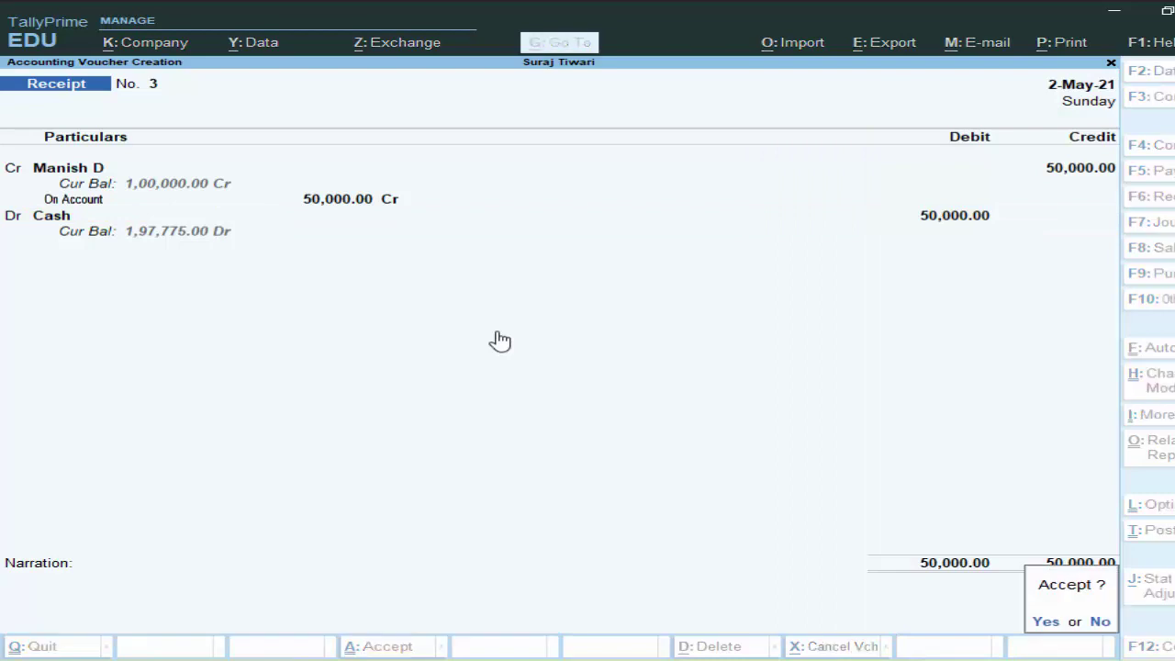
key("Return")
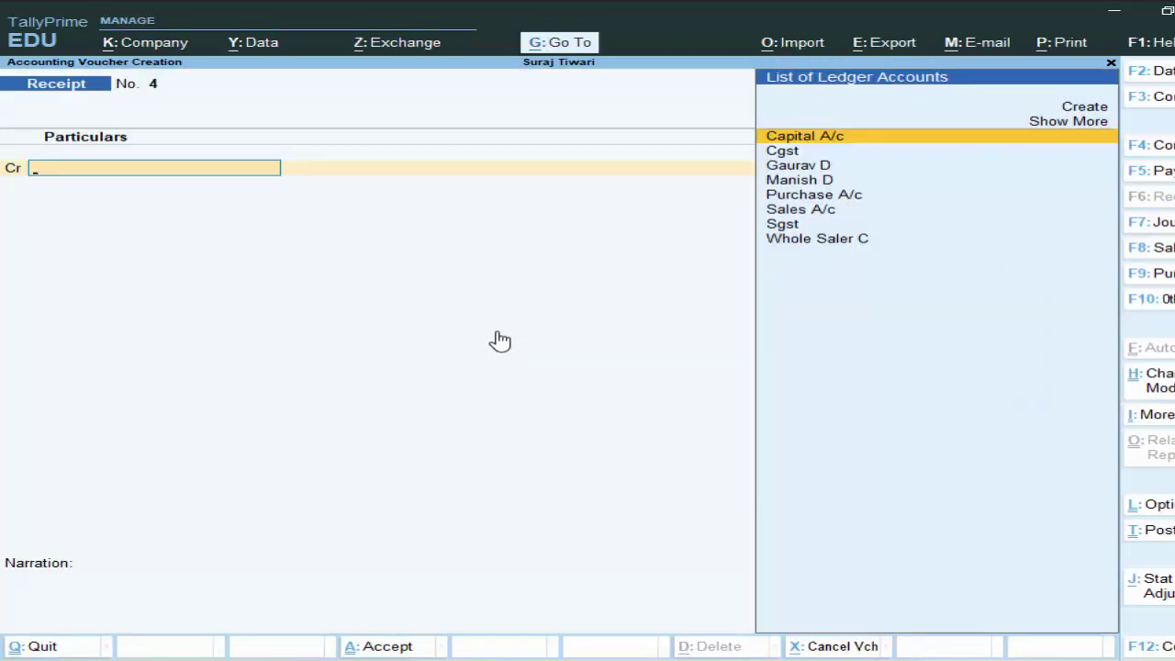